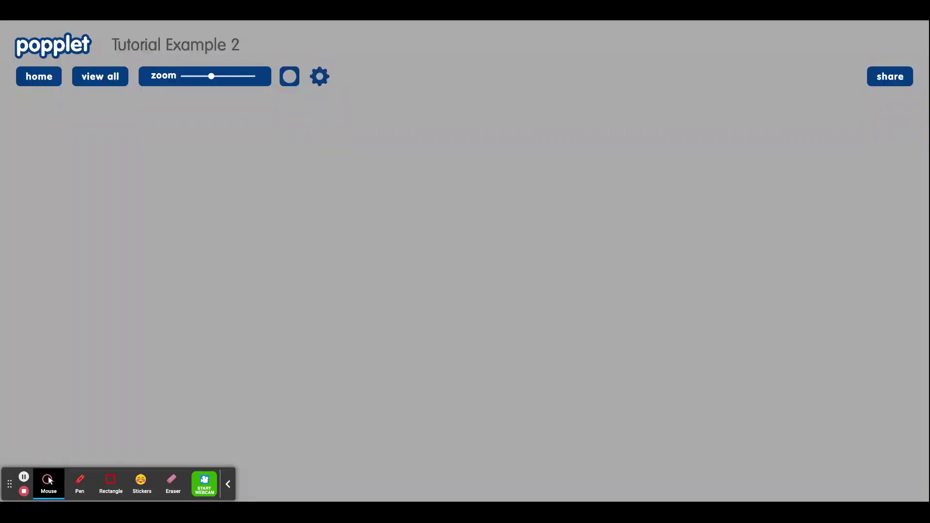
Create a new popple on the blank board and enter the text "Main Idea" in it.
{"action": "left_click", "coordinate": [321, 78]}
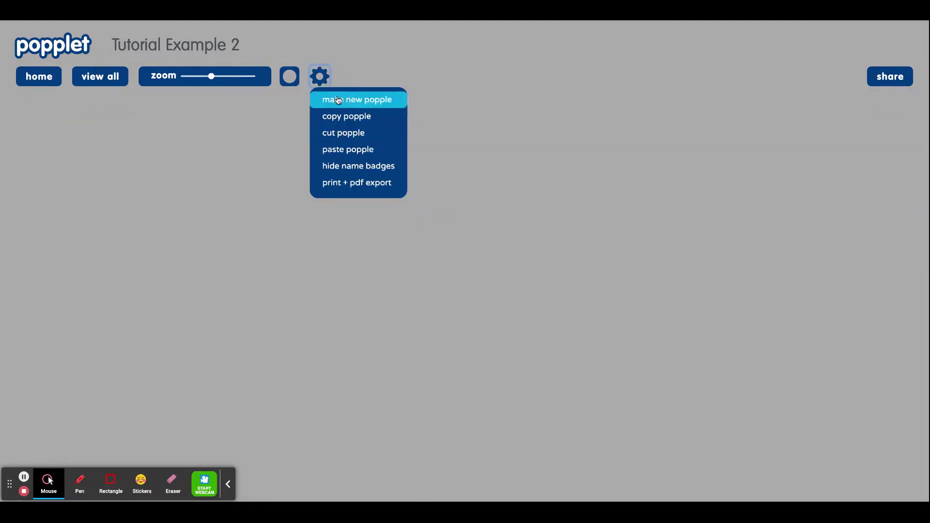
{"action": "left_click", "coordinate": [337, 99]}
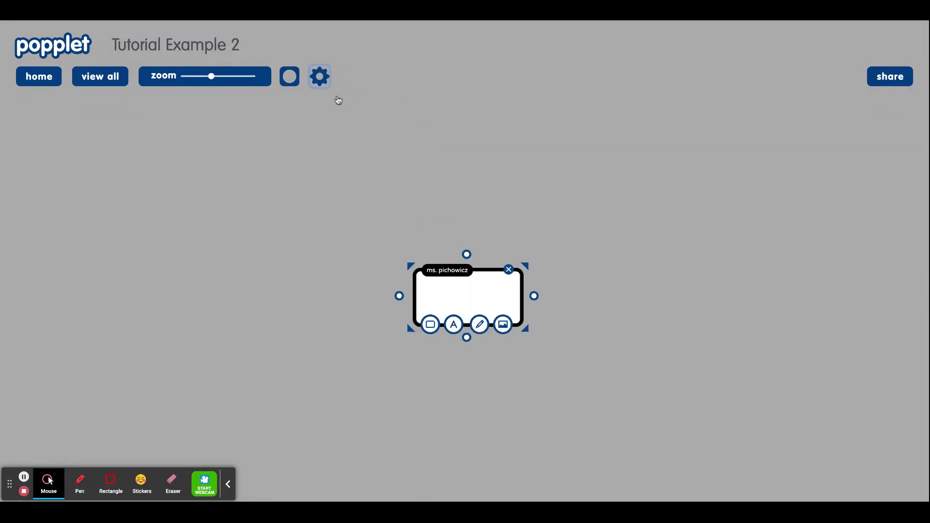
{"action": "left_click", "coordinate": [565, 289]}
{"action": "left_click", "coordinate": [468, 297]}
{"action": "type", "text": "Main Idea"}
Try the large text size on the Main Idea popple, then set its text to medium and centred.
{"action": "left_click", "coordinate": [454, 324]}
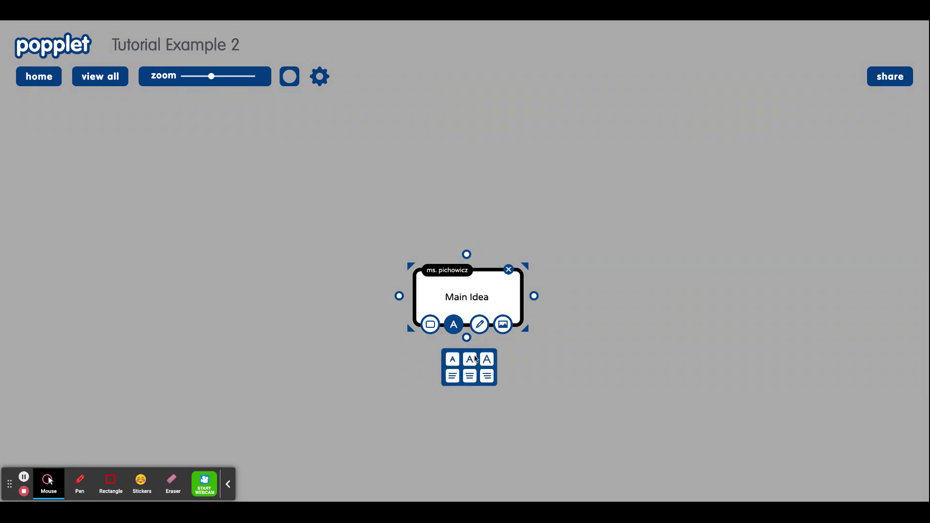
{"action": "left_click", "coordinate": [486, 361]}
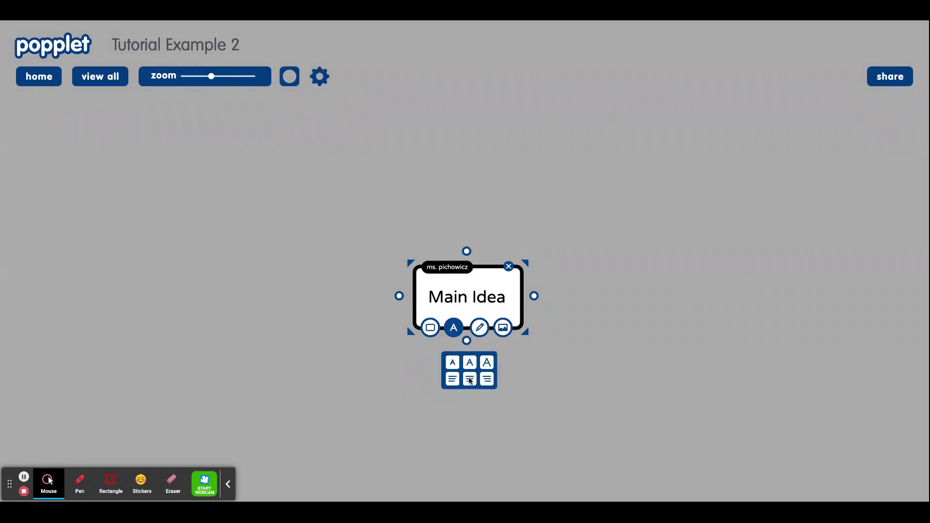
{"action": "left_click", "coordinate": [471, 380]}
{"action": "left_click", "coordinate": [469, 367]}
{"action": "left_click", "coordinate": [574, 328]}
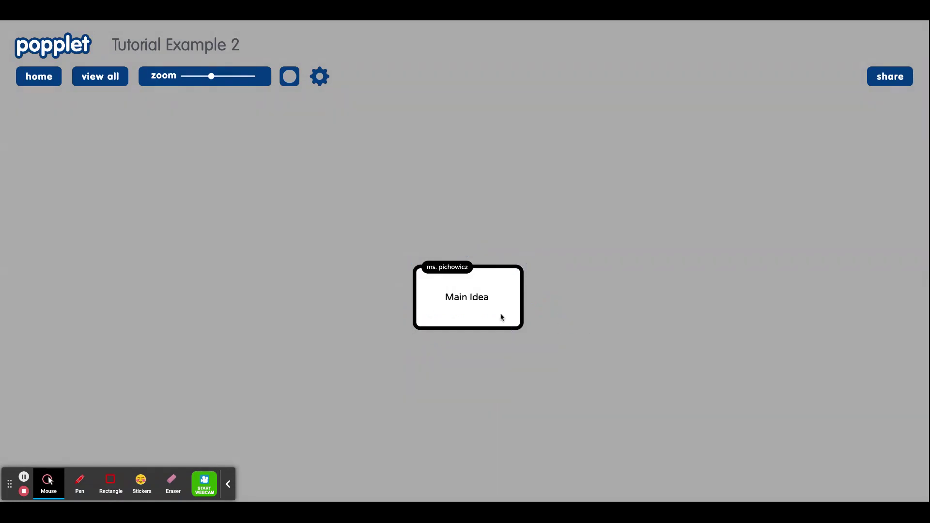
Upload the cartoon computer image from a file into the Main Idea popple.
{"action": "left_click", "coordinate": [490, 312]}
{"action": "left_click", "coordinate": [502, 333]}
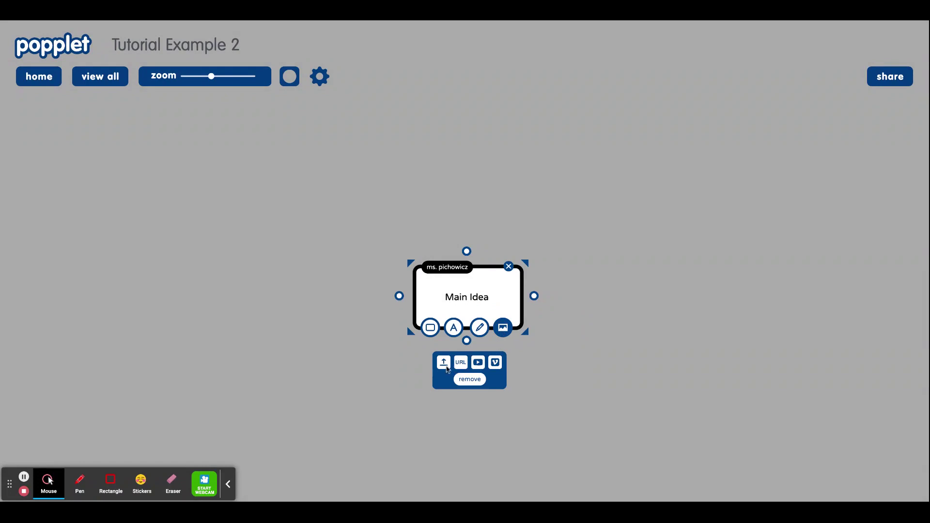
{"action": "left_click", "coordinate": [446, 368]}
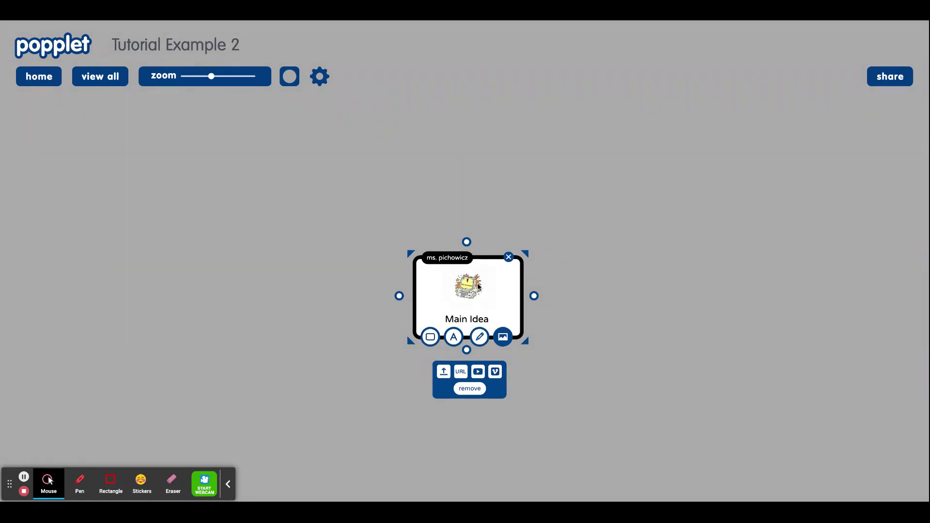
Draw a black freehand outline around the image in the Main Idea popple, then remove the drawing.
{"action": "left_click", "coordinate": [482, 339]}
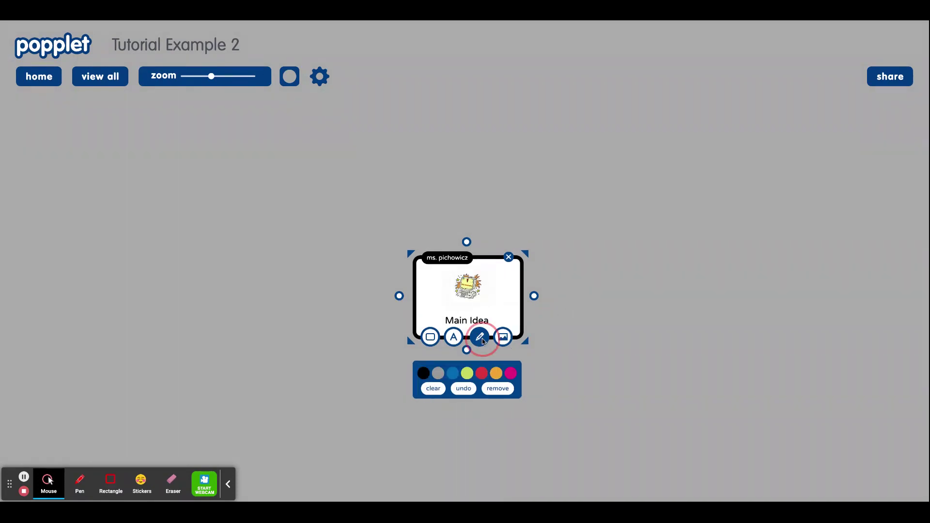
{"action": "mouse_move", "coordinate": [469, 269]}
{"action": "left_mouse_down"}
{"action": "mouse_move", "coordinate": [453, 274]}
{"action": "mouse_move", "coordinate": [455, 306]}
{"action": "mouse_move", "coordinate": [474, 269]}
{"action": "left_mouse_up"}
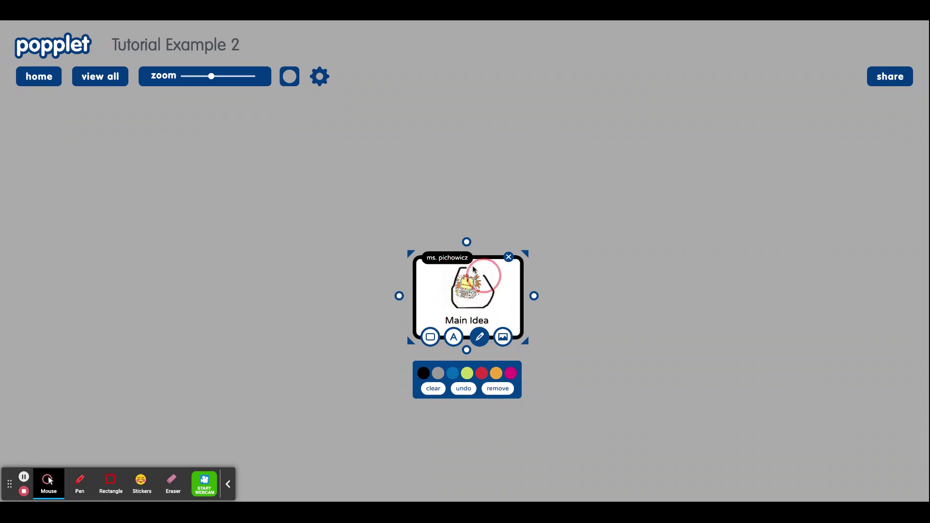
{"action": "left_click", "coordinate": [493, 390]}
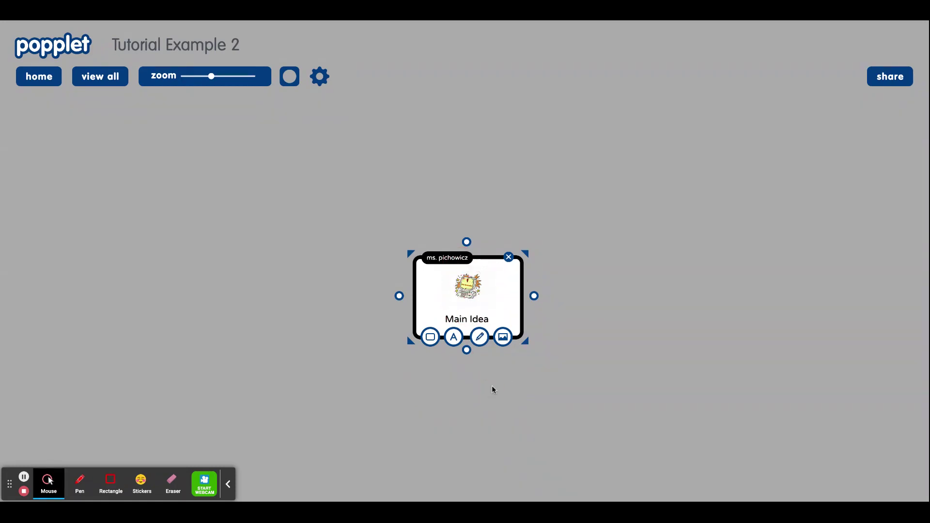
{"action": "left_click", "coordinate": [618, 271]}
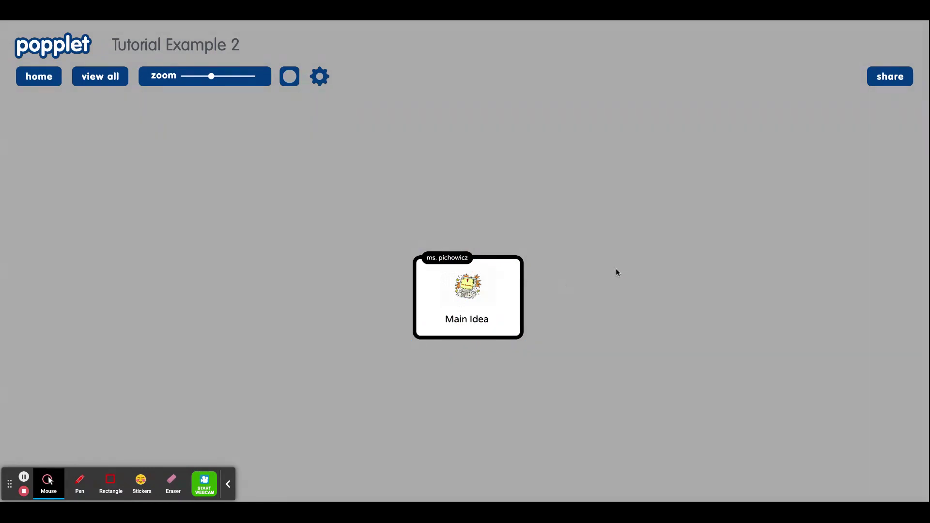
Move the Main Idea popple up and to the left on the board and make it wider.
{"action": "left_click", "coordinate": [510, 294]}
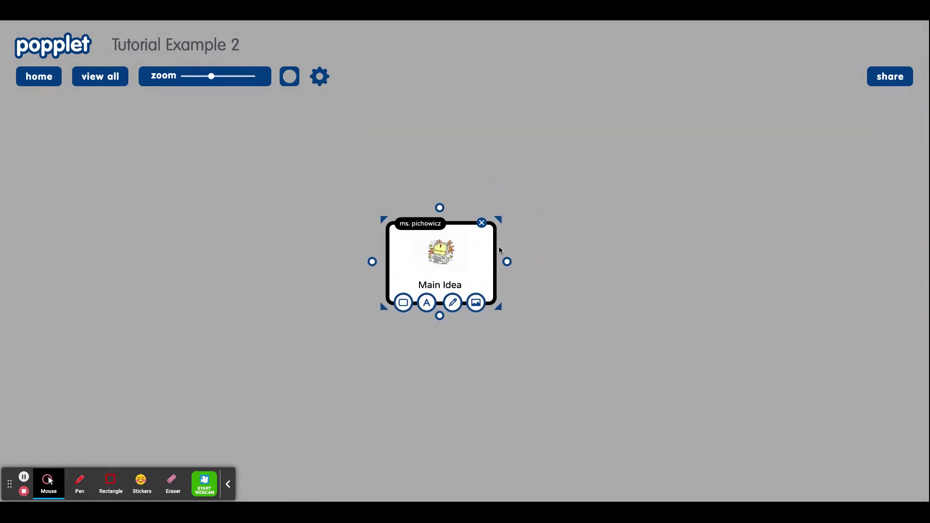
{"action": "left_click_drag", "start_coordinate": [501, 223], "coordinate": [527, 231]}
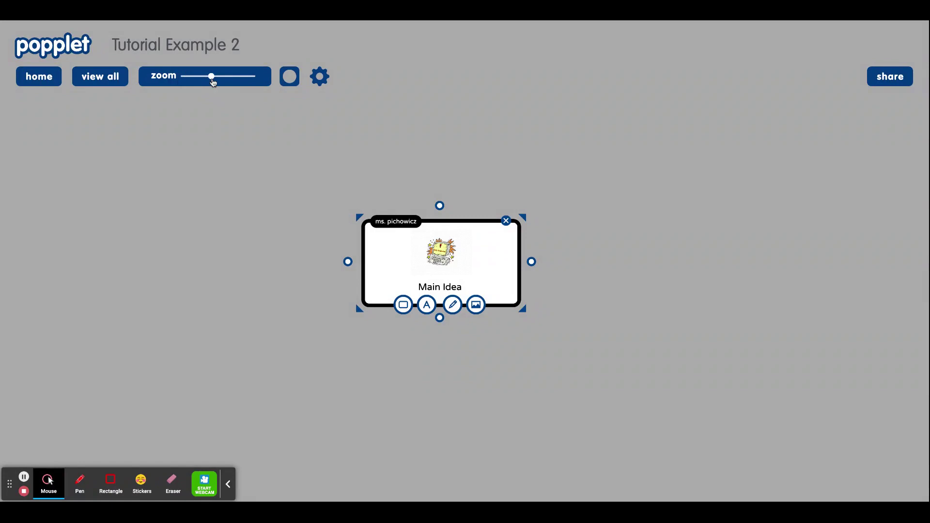
Delete the Main Idea popple from the board.
{"action": "mouse_move", "coordinate": [213, 83]}
{"action": "left_mouse_down"}
{"action": "mouse_move", "coordinate": [195, 80]}
{"action": "mouse_move", "coordinate": [238, 78]}
{"action": "mouse_move", "coordinate": [203, 79]}
{"action": "left_mouse_up"}
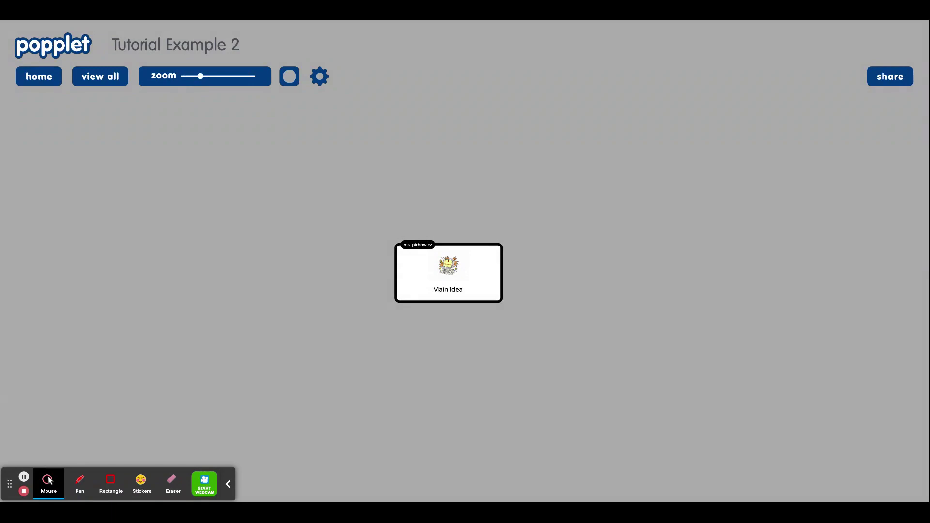
{"action": "left_click", "coordinate": [481, 284]}
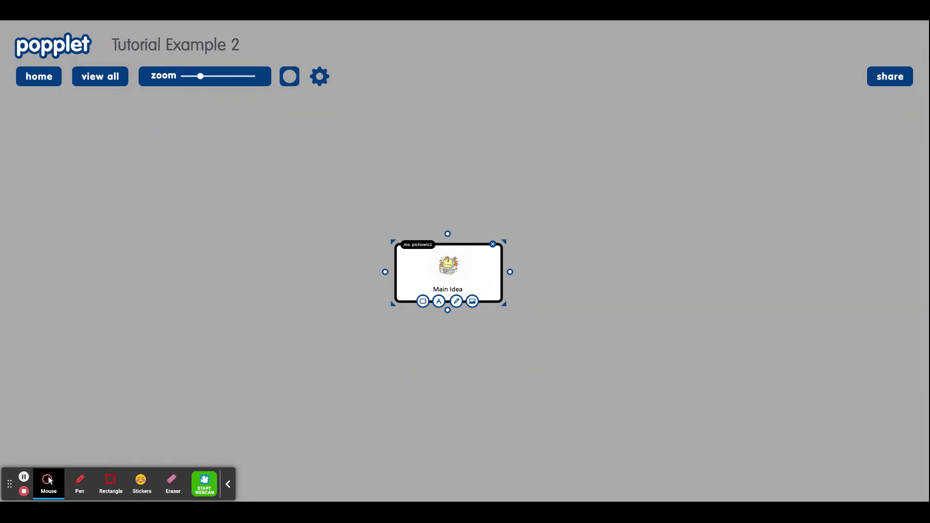
{"action": "left_click", "coordinate": [492, 244]}
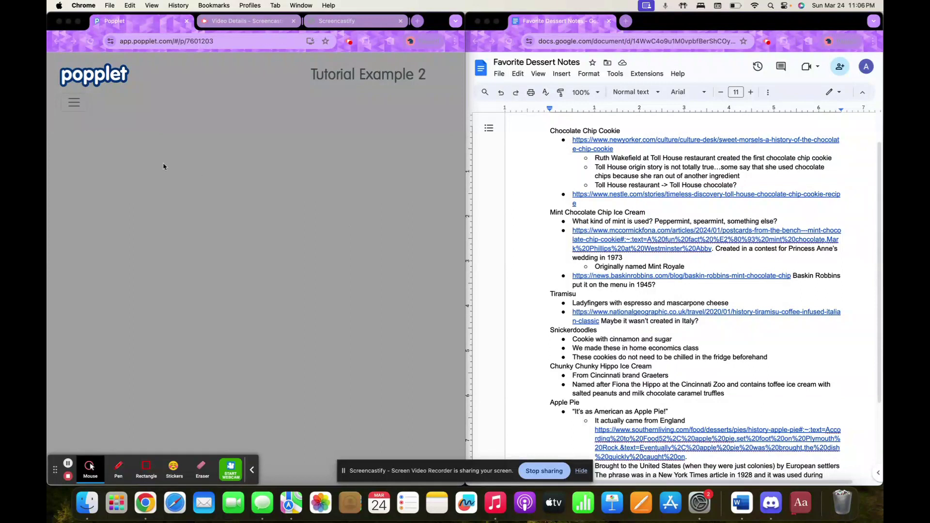
Create a new popple, move it fully into view on the board, and enter the text "My Favorite Desserts".
{"action": "left_click", "coordinate": [62, 101]}
{"action": "left_click", "coordinate": [73, 105]}
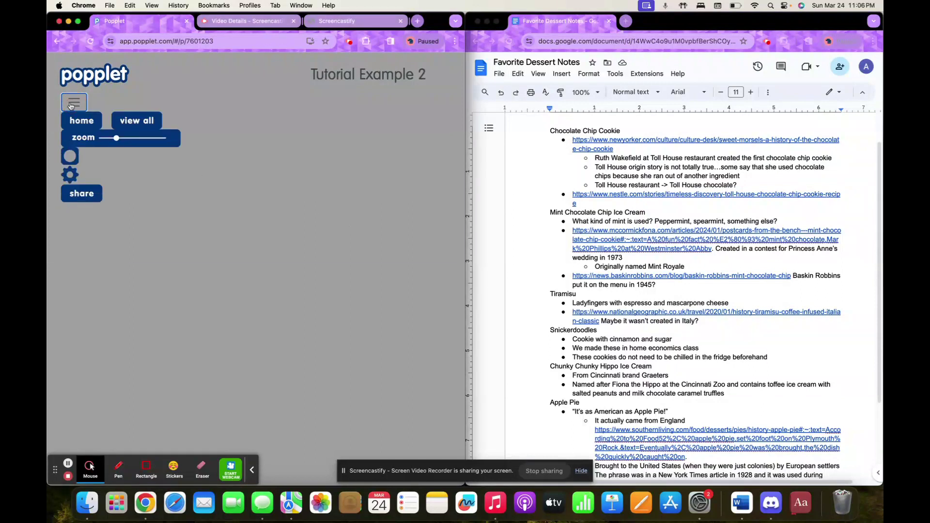
{"action": "left_click", "coordinate": [70, 175]}
{"action": "left_click", "coordinate": [85, 192]}
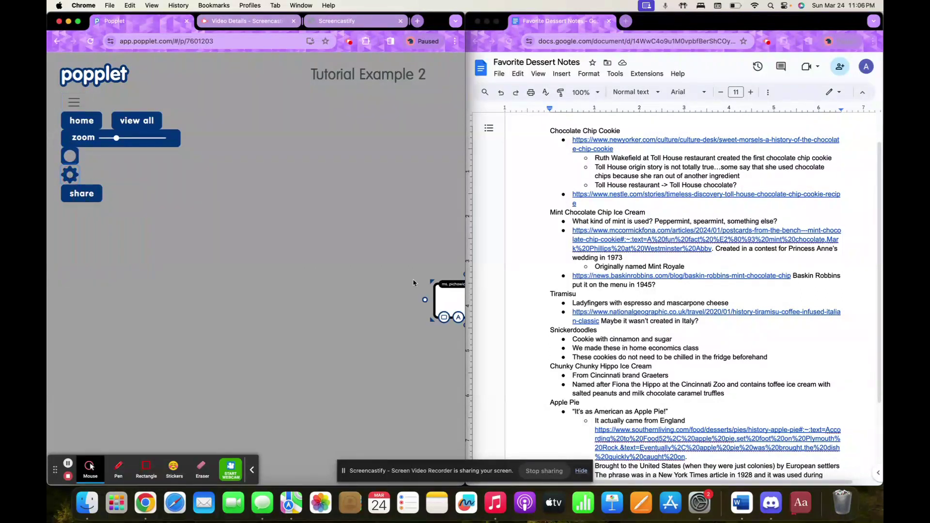
{"action": "left_click", "coordinate": [435, 298]}
{"action": "left_click_drag", "start_coordinate": [435, 297], "coordinate": [290, 302]}
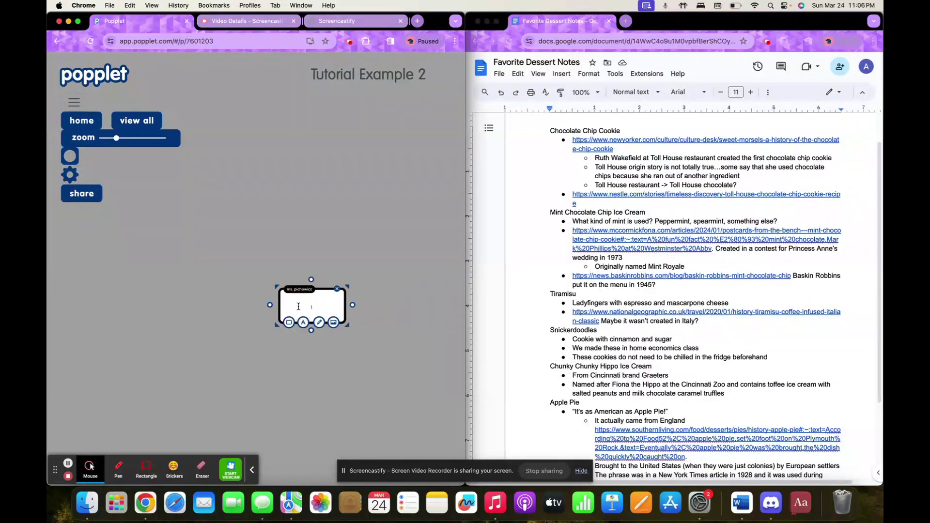
{"action": "type", "text": "My Favorite Desserts"}
{"action": "left_click", "coordinate": [410, 324]}
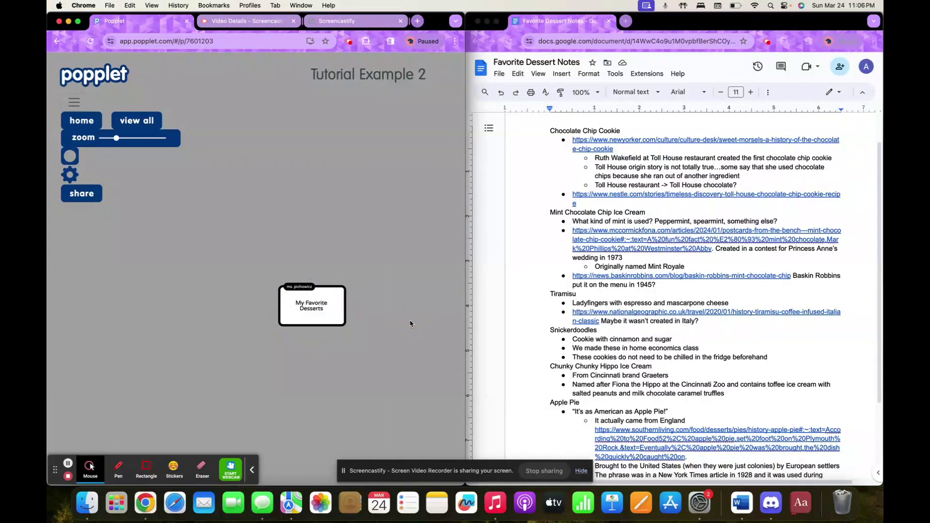
Add a connected popple above My Favorite Desserts with the text "Chocolate Chip Cookie".
{"action": "left_click", "coordinate": [332, 298]}
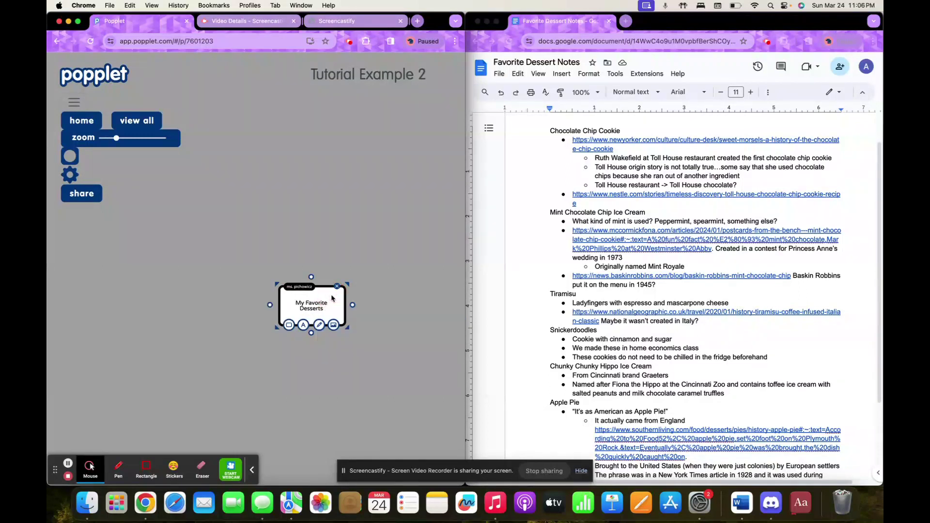
{"action": "left_click", "coordinate": [312, 278]}
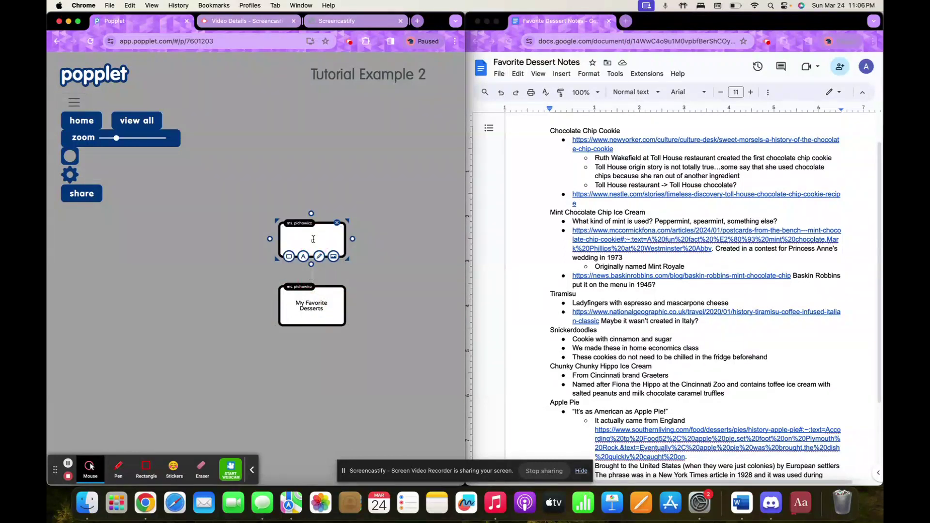
{"action": "type", "text": "Chocolate Chip Cookie"}
{"action": "left_click", "coordinate": [333, 262]}
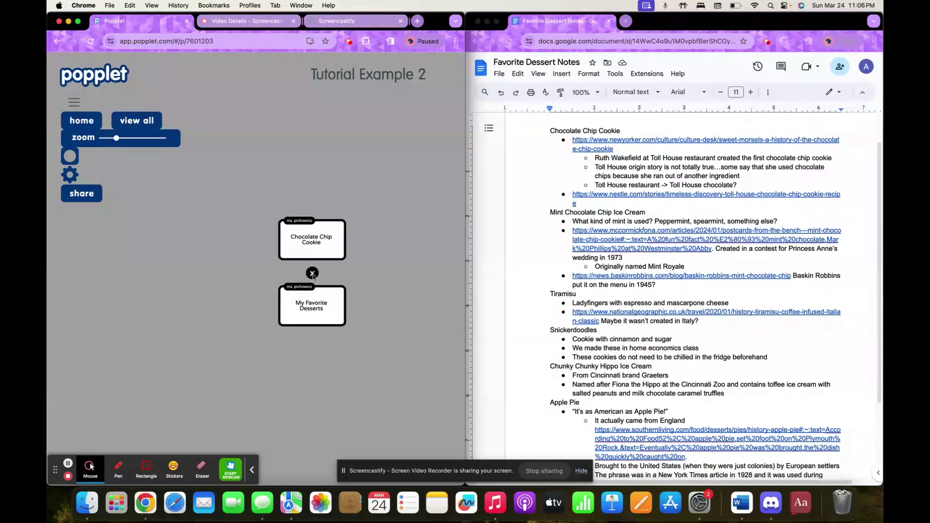
Add a connected popple below My Favorite Desserts with the text "Mint Chocolate Chip Ice Cream".
{"action": "left_click", "coordinate": [328, 304]}
{"action": "left_click", "coordinate": [311, 334]}
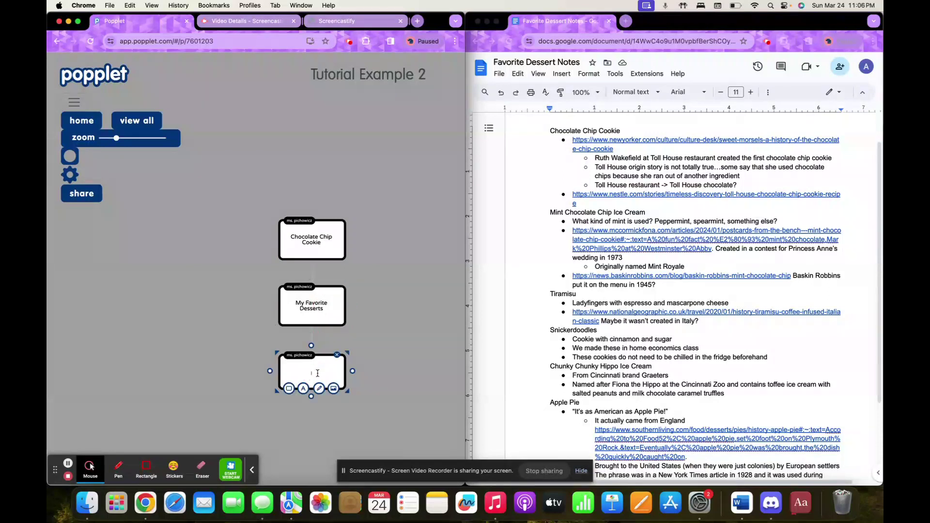
{"action": "type", "text": "Mint Chocolate Chip Ice Cream"}
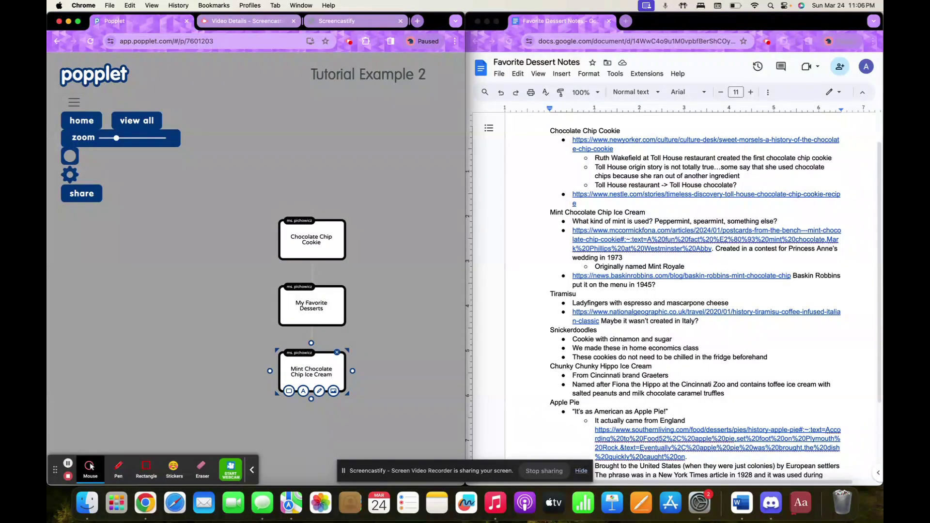
Add a connected popple to the right of Chocolate Chip Cookie with the text "Ruth Wakefield and Toll House restaurant".
{"action": "left_click", "coordinate": [323, 246]}
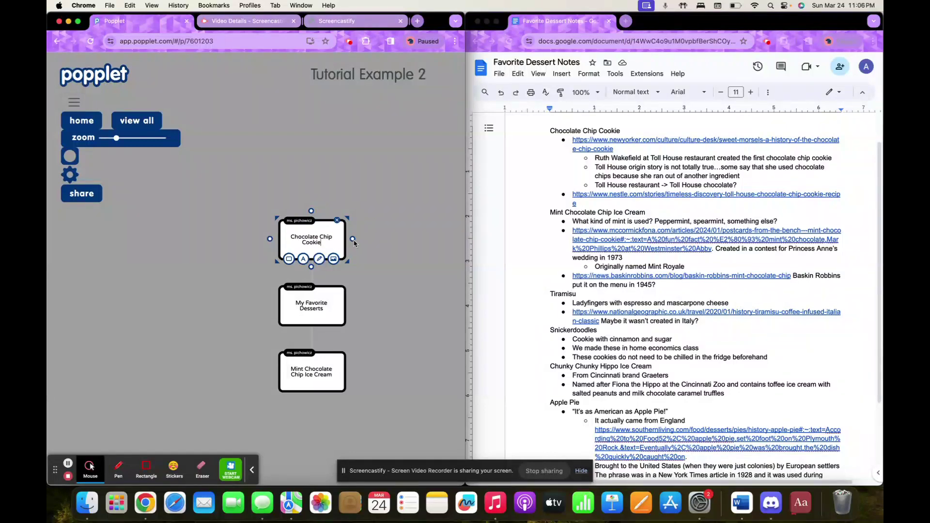
{"action": "left_click", "coordinate": [353, 239]}
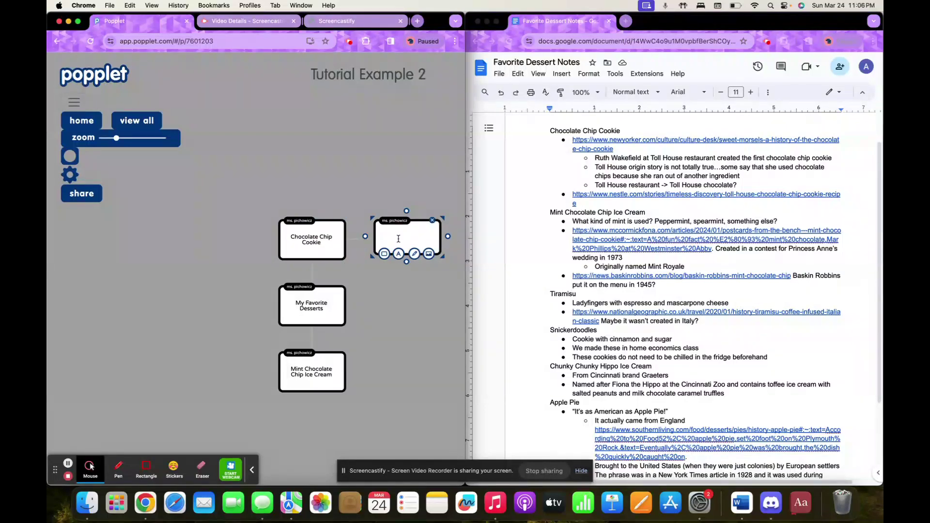
{"action": "type", "text": "Ruth Wakefield and Toll House"}
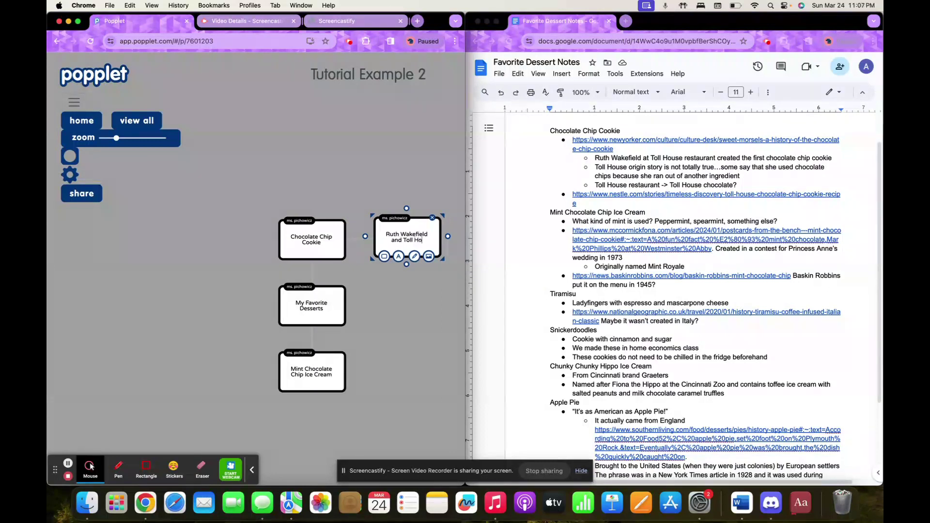
{"action": "type", "text": " restaurant"}
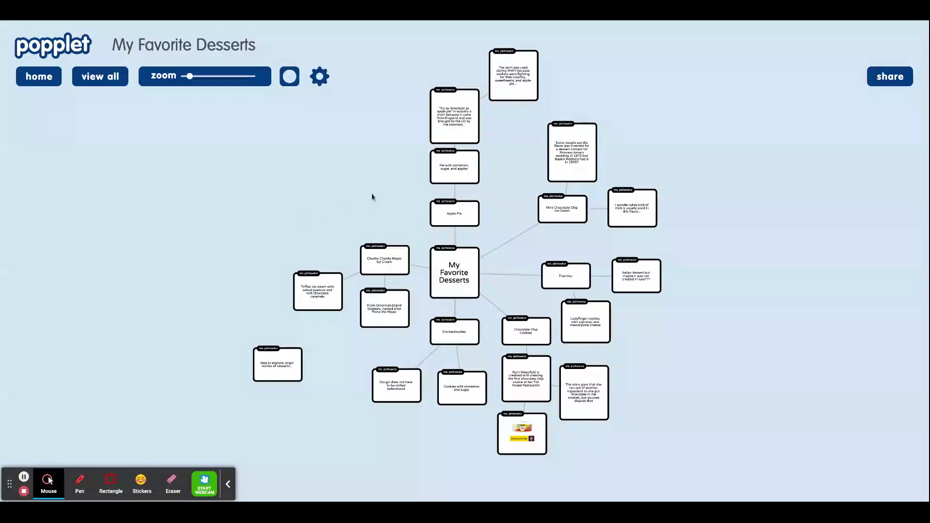
Examine the My Favorite Desserts board up close, reading the apple pie, mint chocolate chip ice cream and tiramisu branches and their notes.
{"action": "mouse_move", "coordinate": [401, 202]}
{"action": "left_mouse_down"}
{"action": "mouse_move", "coordinate": [364, 184]}
{"action": "mouse_move", "coordinate": [385, 200]}
{"action": "left_mouse_up"}
{"action": "left_click_drag", "start_coordinate": [190, 76], "coordinate": [214, 79]}
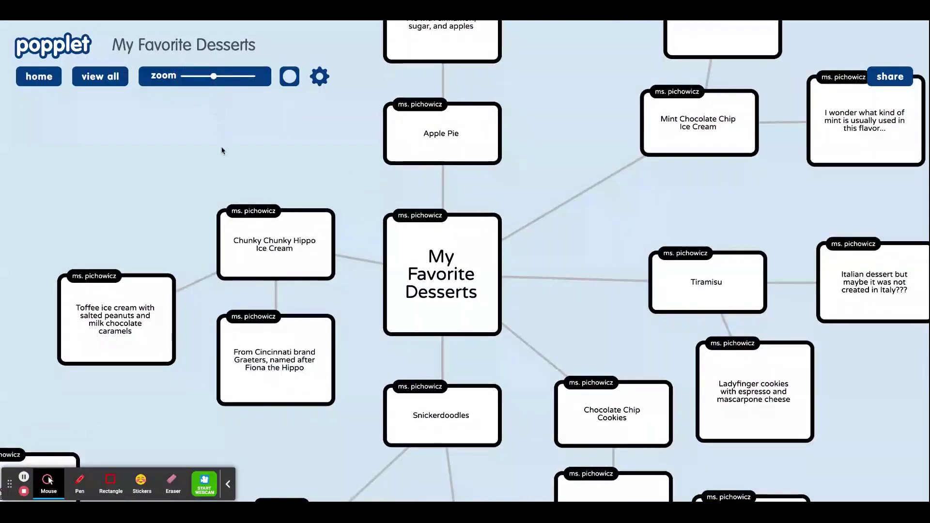
{"action": "left_click_drag", "start_coordinate": [222, 150], "coordinate": [196, 75]}
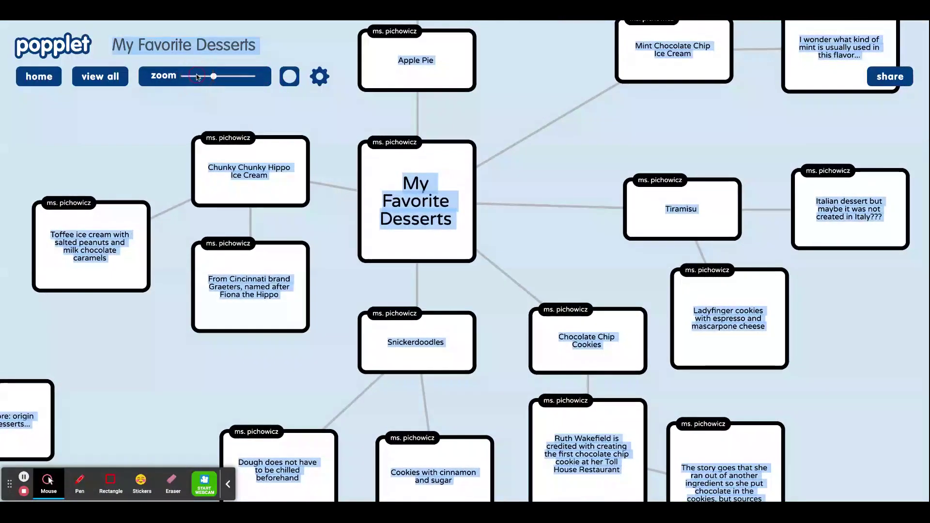
{"action": "left_click_drag", "start_coordinate": [554, 193], "coordinate": [544, 409]}
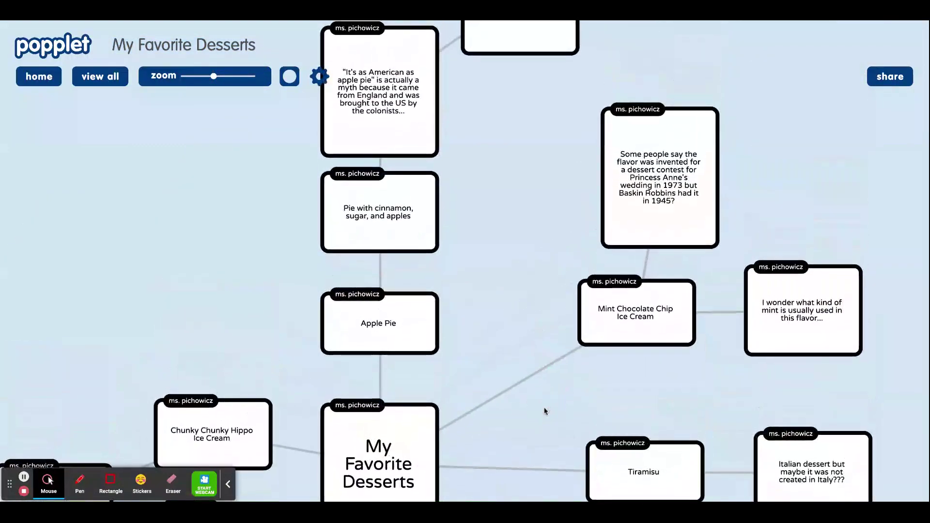
{"action": "left_click_drag", "start_coordinate": [521, 291], "coordinate": [519, 382]}
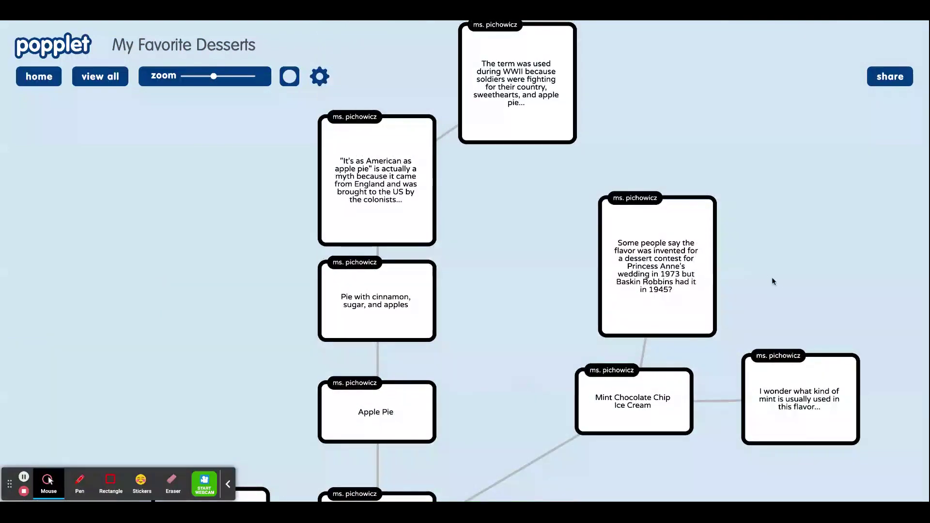
{"action": "left_click_drag", "start_coordinate": [792, 280], "coordinate": [744, 174]}
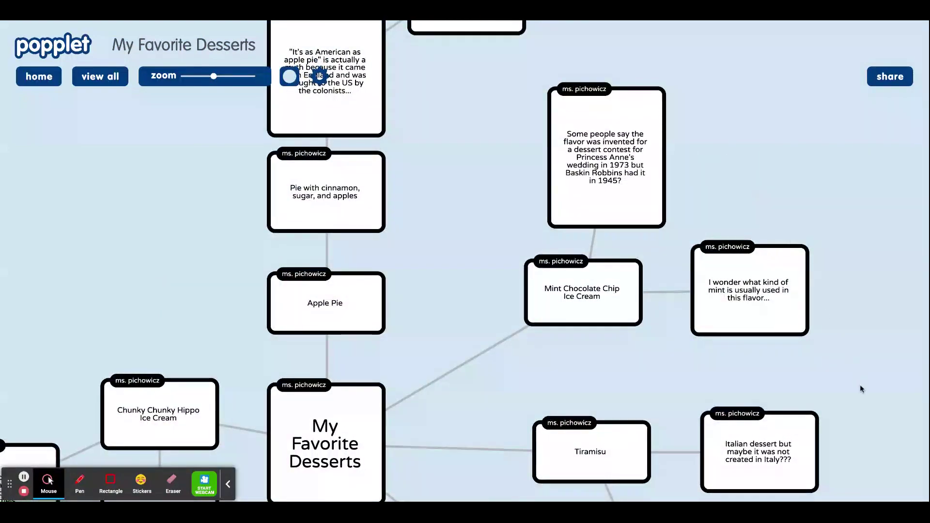
{"action": "left_click_drag", "start_coordinate": [860, 386], "coordinate": [873, 301]}
{"action": "left_click_drag", "start_coordinate": [856, 288], "coordinate": [846, 272]}
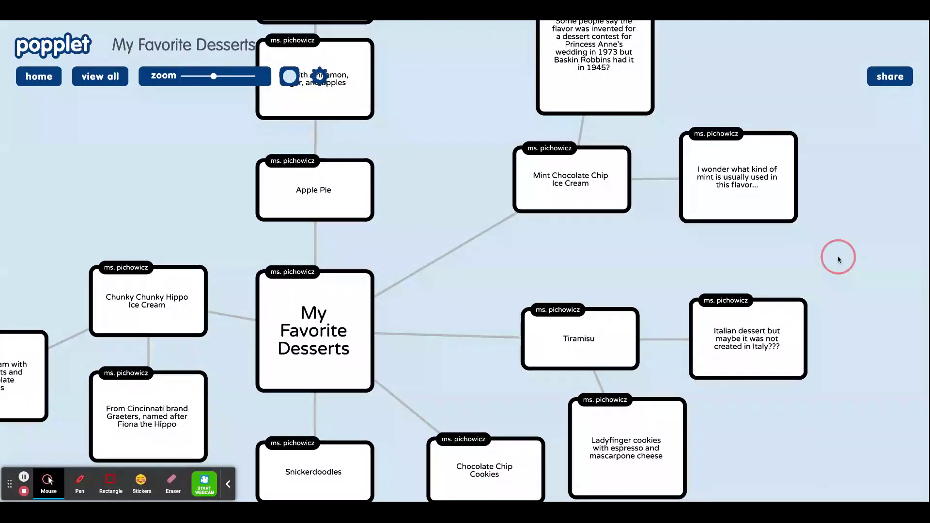
Examine the apple pie and mint chocolate chip ice cream branches and the notes attached to them.
{"action": "left_click_drag", "start_coordinate": [835, 257], "coordinate": [874, 372]}
{"action": "left_click_drag", "start_coordinate": [795, 244], "coordinate": [830, 372]}
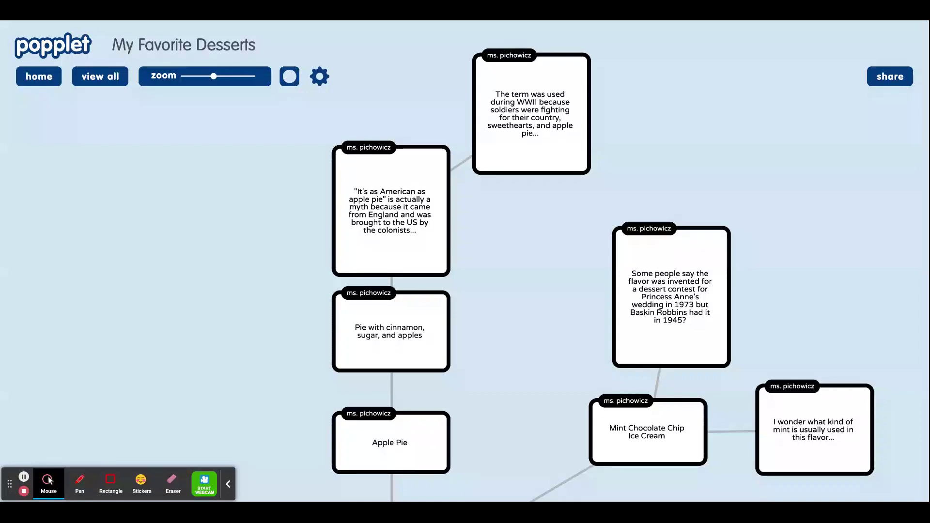
{"action": "left_click_drag", "start_coordinate": [541, 347], "coordinate": [524, 207]}
{"action": "left_click", "coordinate": [515, 371]}
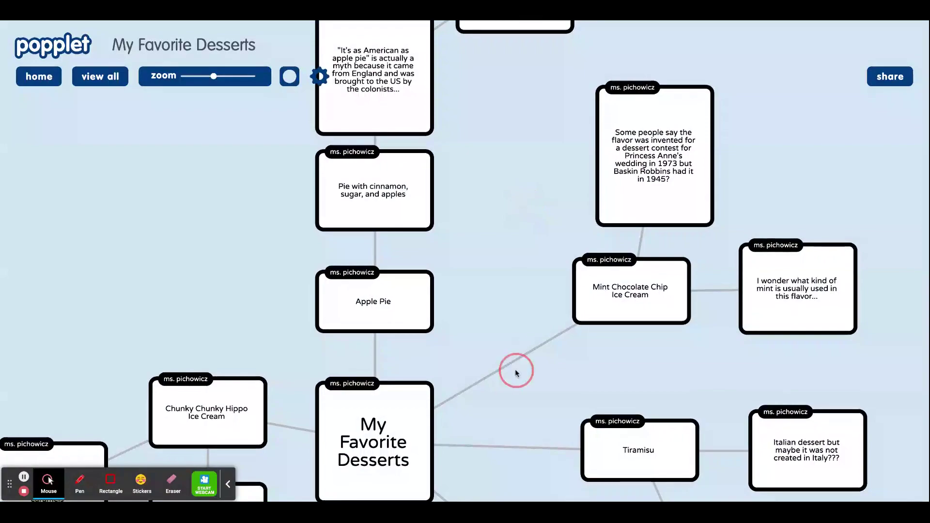
{"action": "left_click_drag", "start_coordinate": [515, 373], "coordinate": [544, 207]}
{"action": "mouse_move", "coordinate": [525, 342]}
{"action": "left_mouse_down"}
{"action": "mouse_move", "coordinate": [470, 287]}
{"action": "mouse_move", "coordinate": [449, 245]}
{"action": "mouse_move", "coordinate": [502, 465]}
{"action": "mouse_move", "coordinate": [524, 474]}
{"action": "left_mouse_up"}
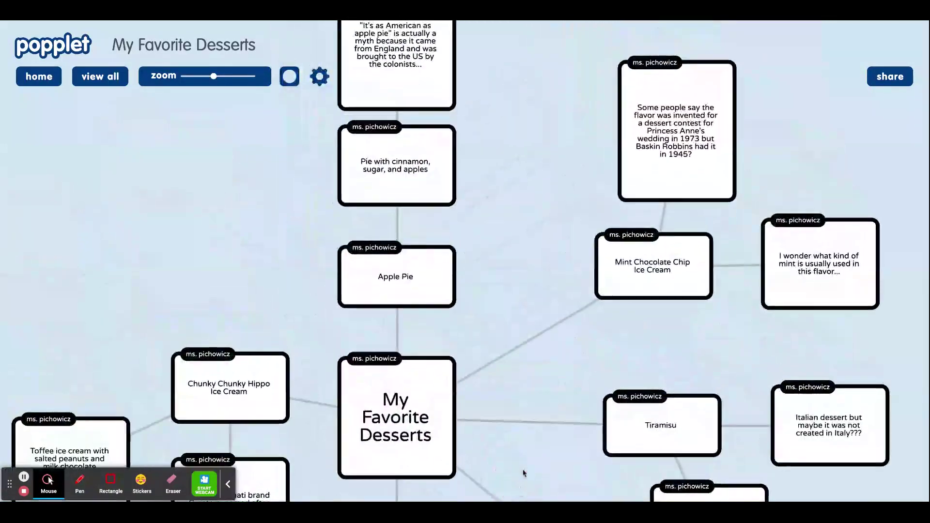
Change the border colour of the "It's as American as apple pie" popple to pink.
{"action": "left_click_drag", "start_coordinate": [532, 315], "coordinate": [542, 508]}
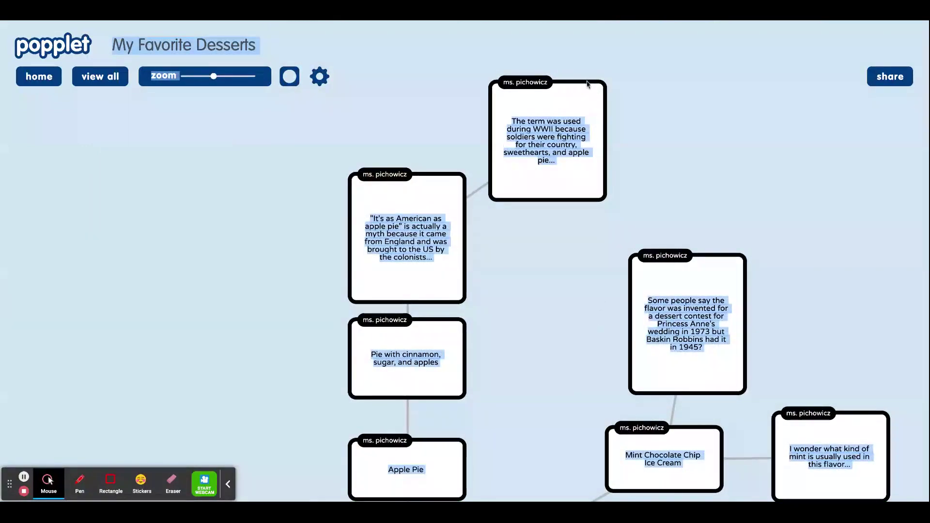
{"action": "left_click", "coordinate": [427, 200]}
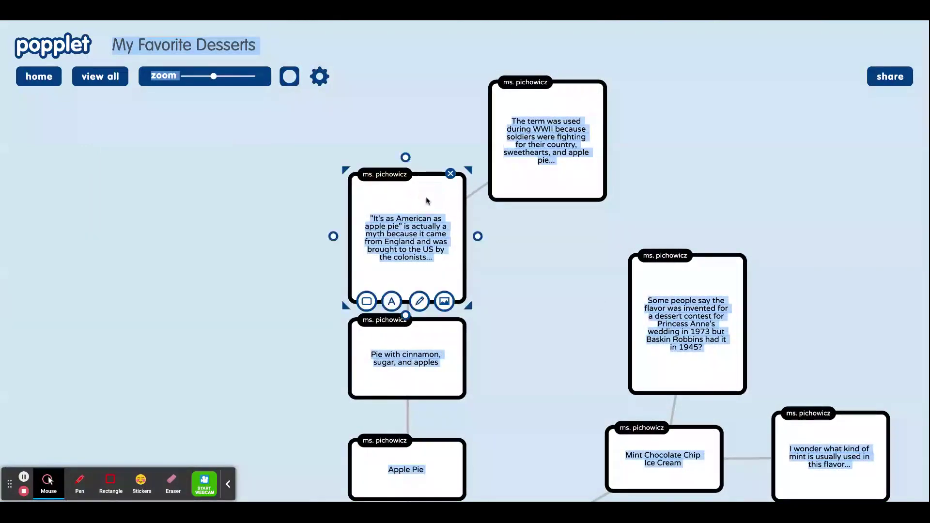
{"action": "left_click", "coordinate": [367, 302]}
{"action": "left_click", "coordinate": [452, 341]}
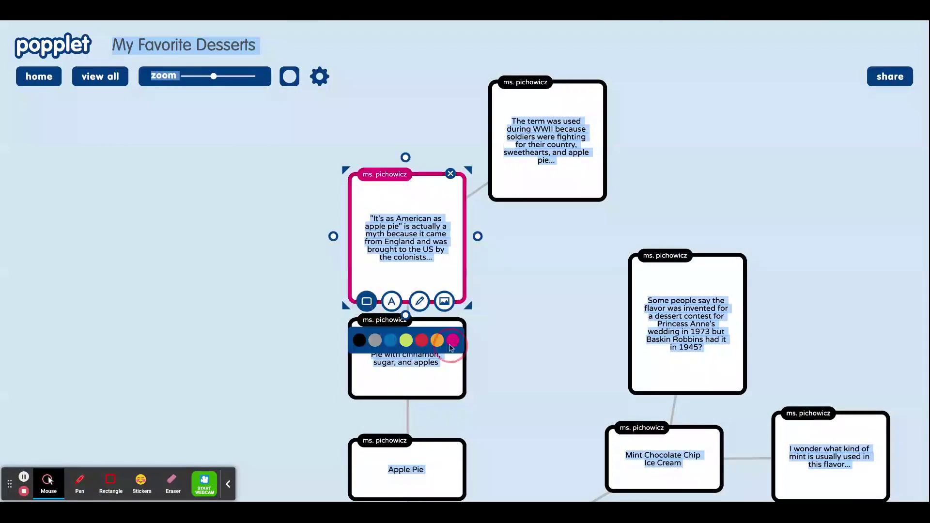
{"action": "left_click", "coordinate": [565, 346]}
Make the border pink on the popple about the mint chocolate chip flavor being invented for a dessert contest.
{"action": "left_click", "coordinate": [654, 341]}
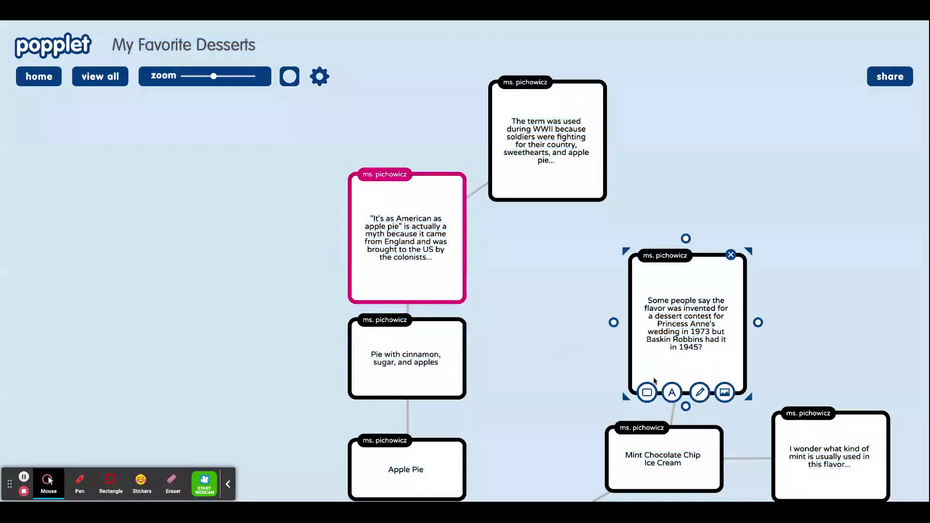
{"action": "left_click", "coordinate": [647, 392]}
{"action": "left_click", "coordinate": [733, 432]}
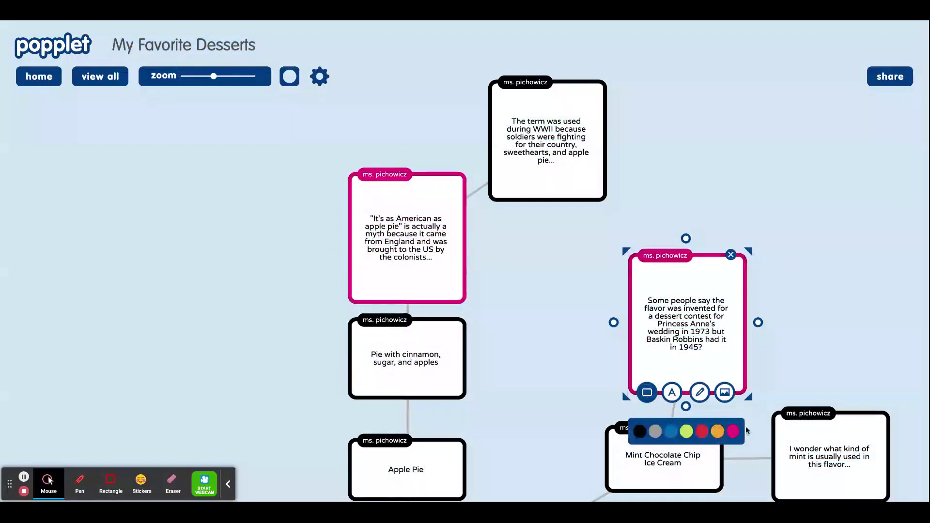
Set the border of the "Italian dessert but maybe it was not created in Italy???" popple to pink.
{"action": "left_click_drag", "start_coordinate": [854, 380], "coordinate": [746, 220]}
{"action": "left_click_drag", "start_coordinate": [867, 363], "coordinate": [850, 193]}
{"action": "left_click", "coordinate": [740, 299]}
{"action": "left_click", "coordinate": [676, 330]}
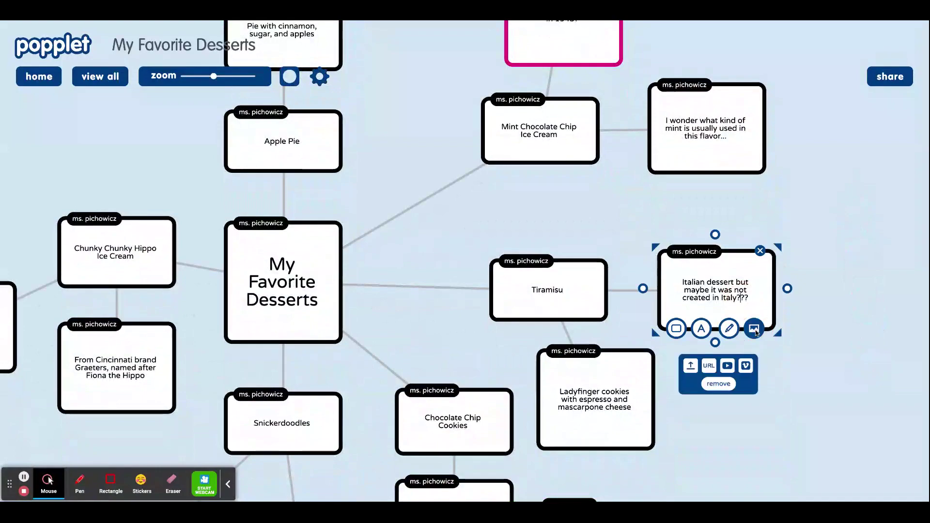
{"action": "left_click", "coordinate": [763, 368]}
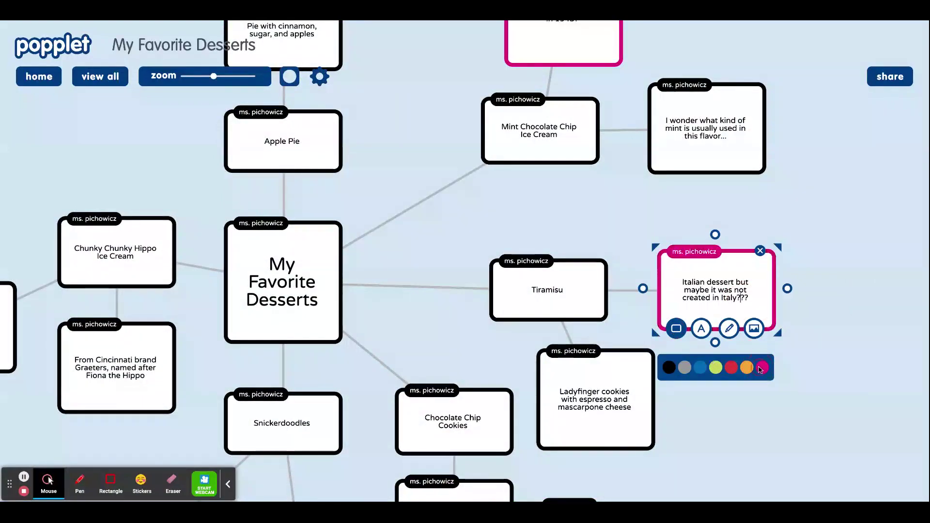
{"action": "left_click", "coordinate": [745, 465]}
Recolour the border of the popple about the first chocolate chip cookie at the Toll House Restaurant to pink.
{"action": "left_click_drag", "start_coordinate": [744, 465], "coordinate": [823, 229]}
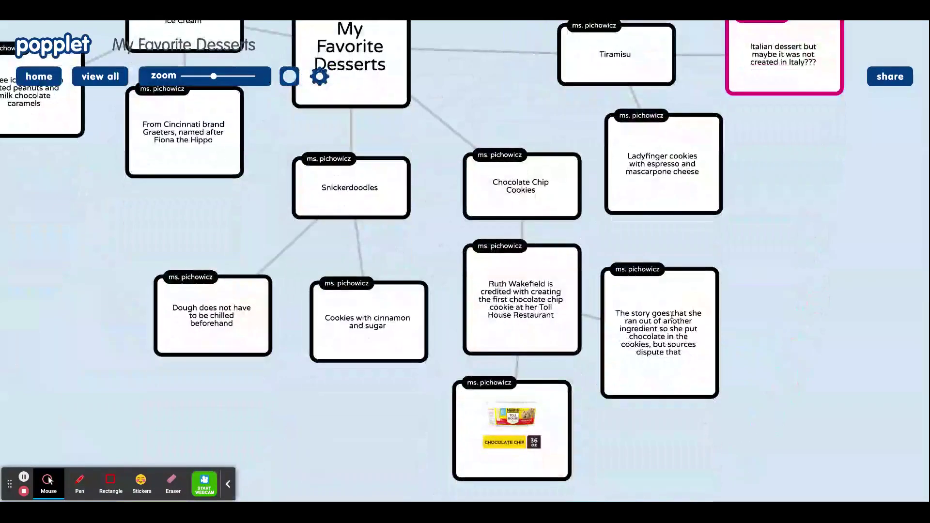
{"action": "left_click", "coordinate": [555, 301]}
{"action": "left_click", "coordinate": [479, 356]}
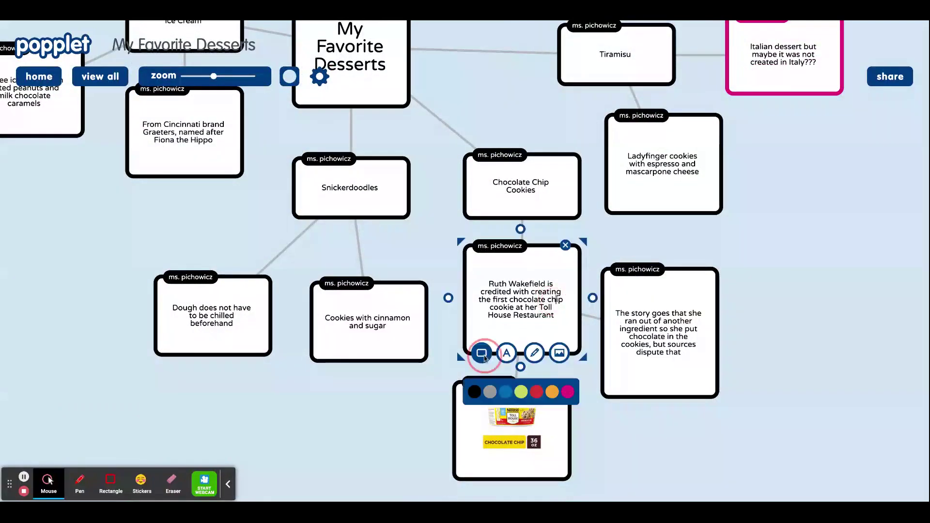
{"action": "left_click", "coordinate": [566, 392]}
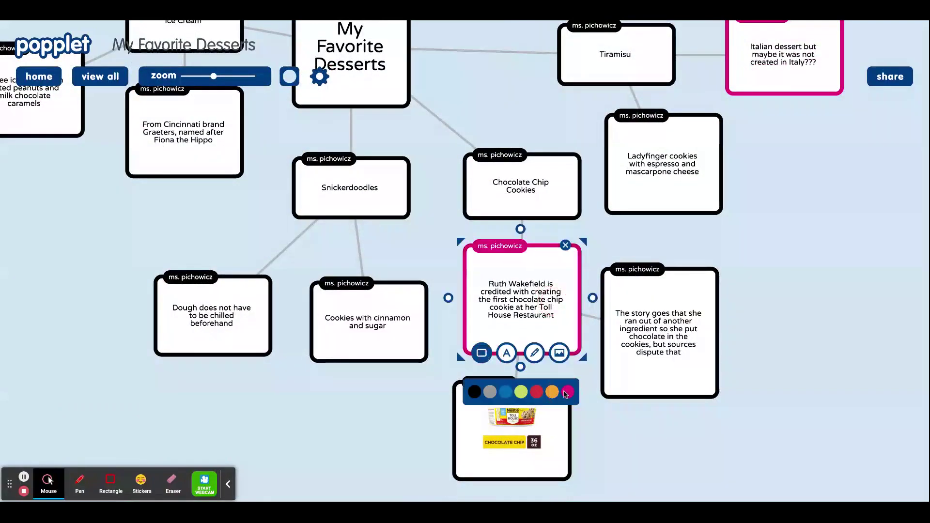
{"action": "left_click", "coordinate": [819, 315]}
Examine the unconnected popple that reads "Idea to explore: origin stories of desserts...".
{"action": "left_click_drag", "start_coordinate": [481, 115], "coordinate": [718, 218]}
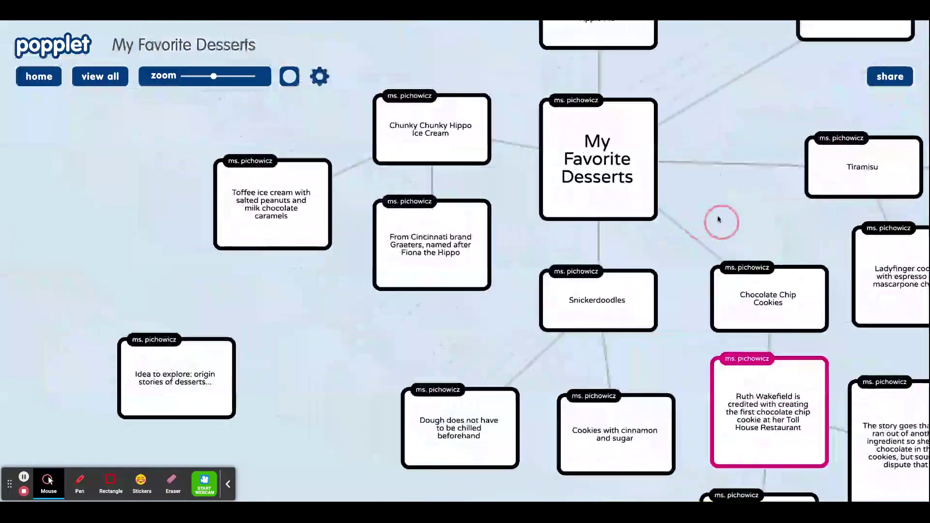
{"action": "left_click_drag", "start_coordinate": [331, 352], "coordinate": [555, 222]}
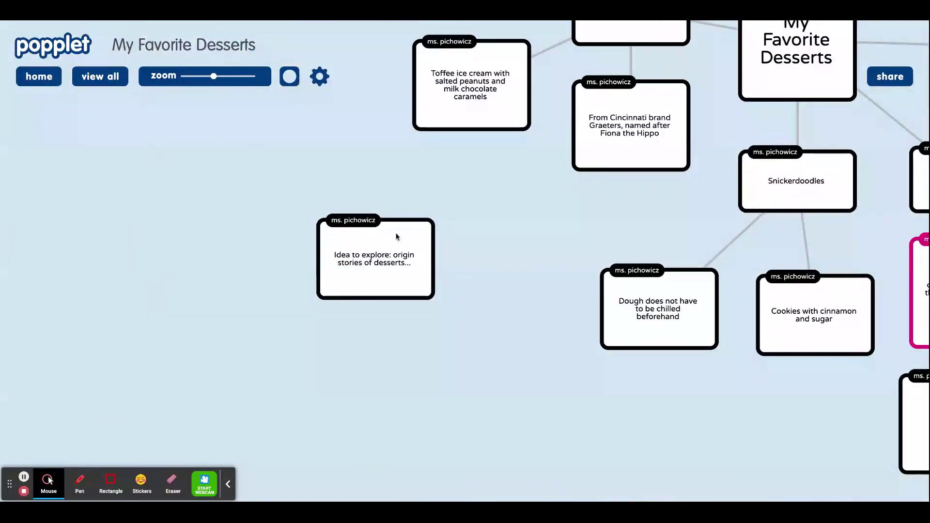
{"action": "left_click", "coordinate": [355, 252]}
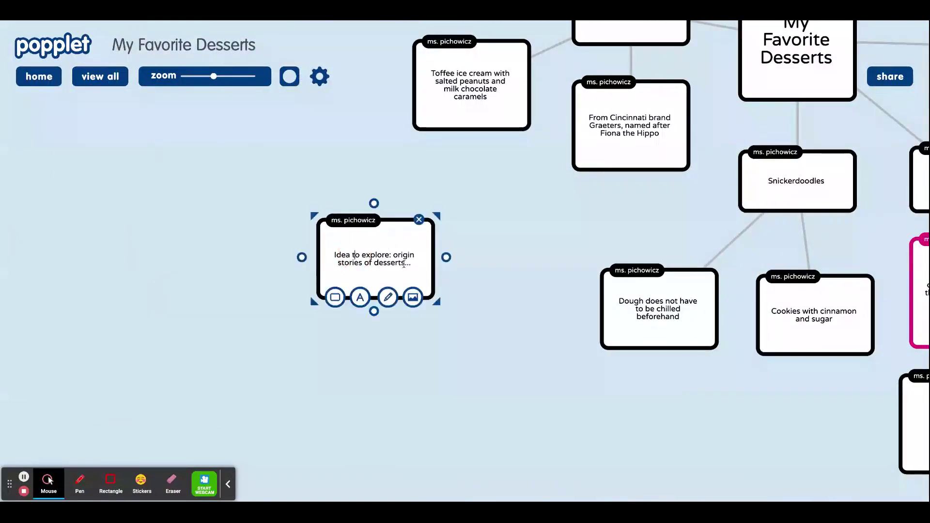
{"action": "left_click", "coordinate": [421, 266]}
{"action": "left_click", "coordinate": [402, 347]}
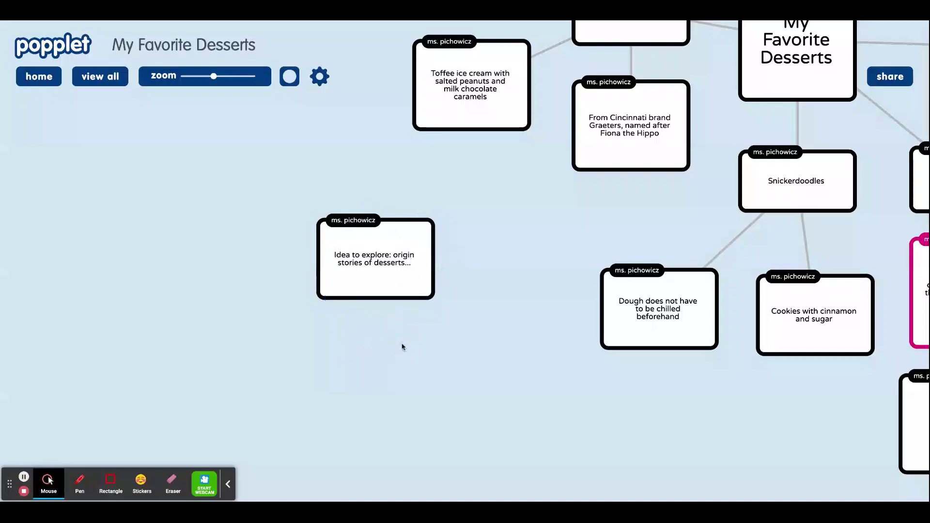